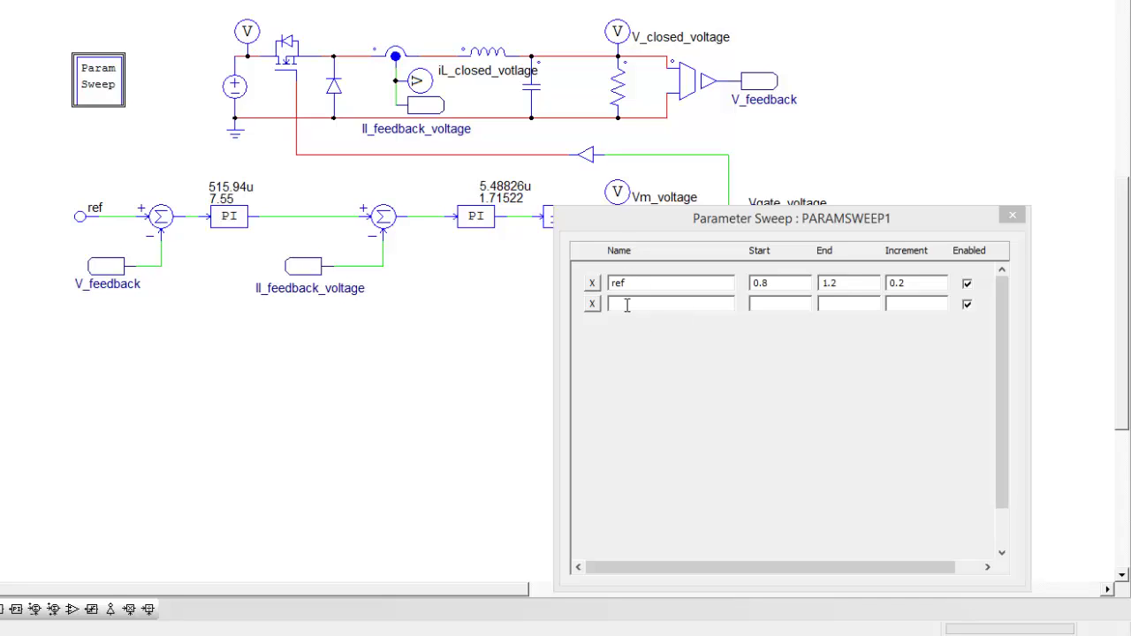
- Set load resistor R3's resistance to the variable rl
double_click(625, 99)
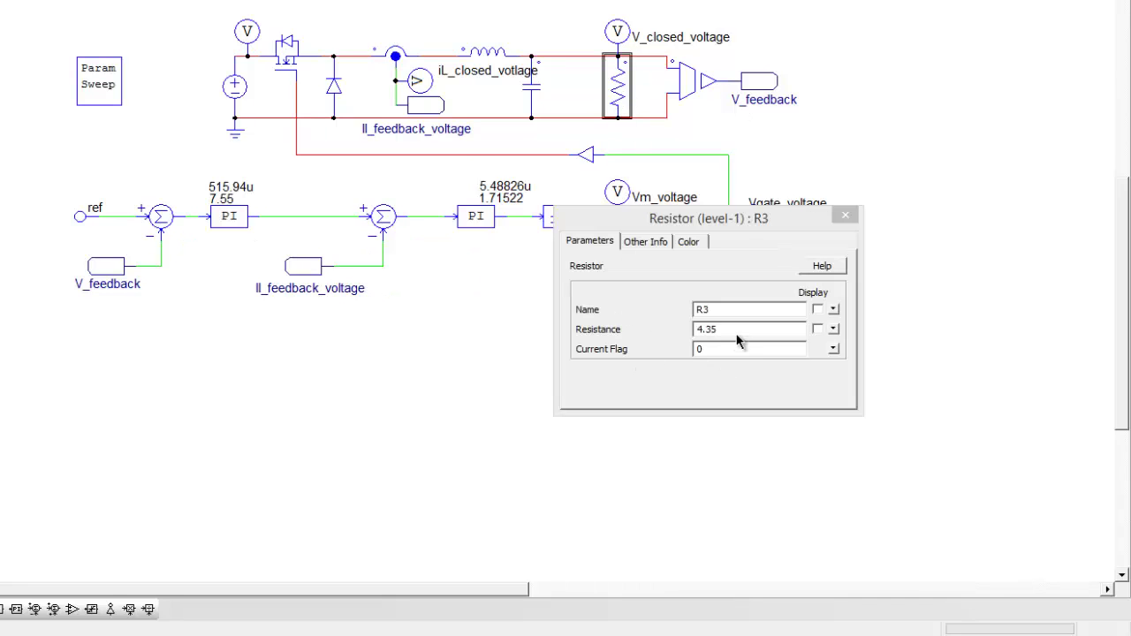
key(Tab)
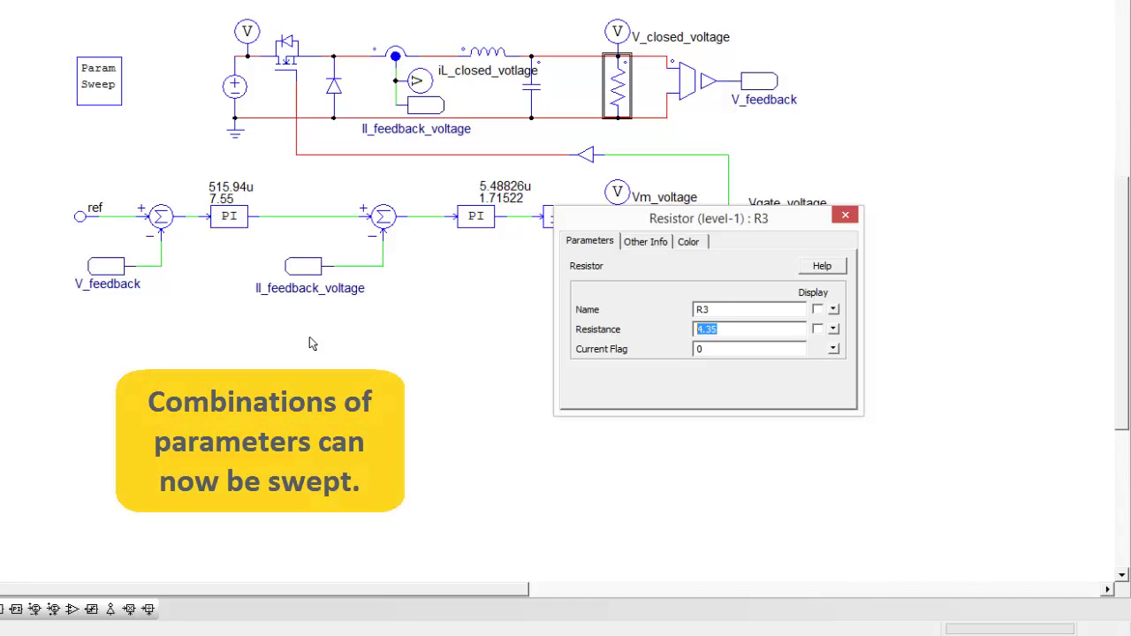
text(rl)
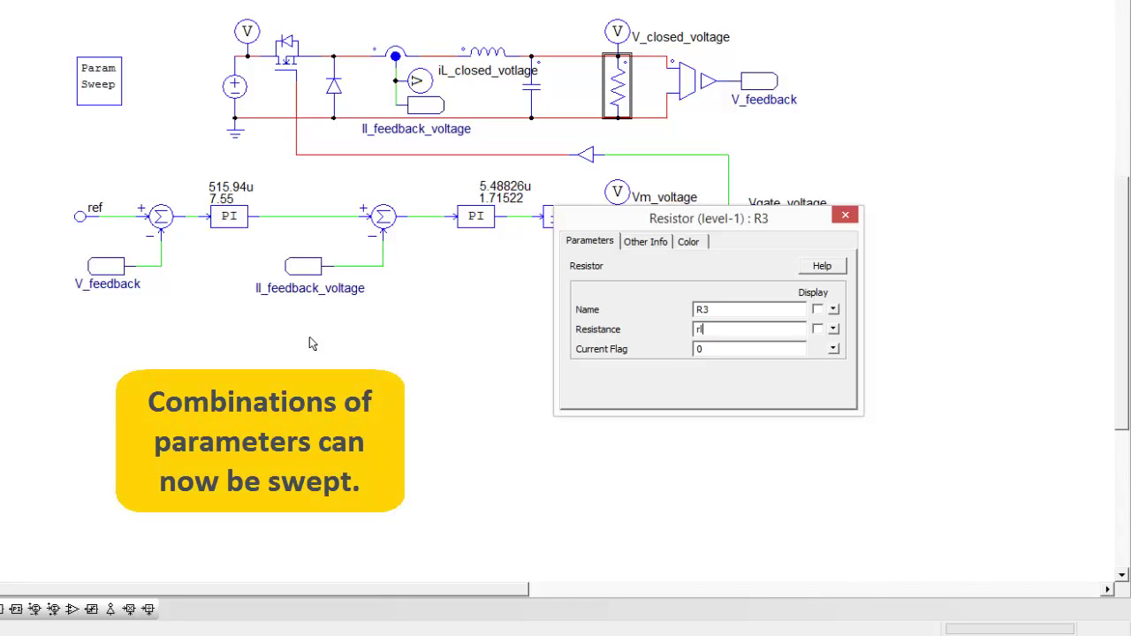
- Add rl to the Parameter Sweep from 3.5 to 4.5 in 0.5 steps
double_click(106, 79)
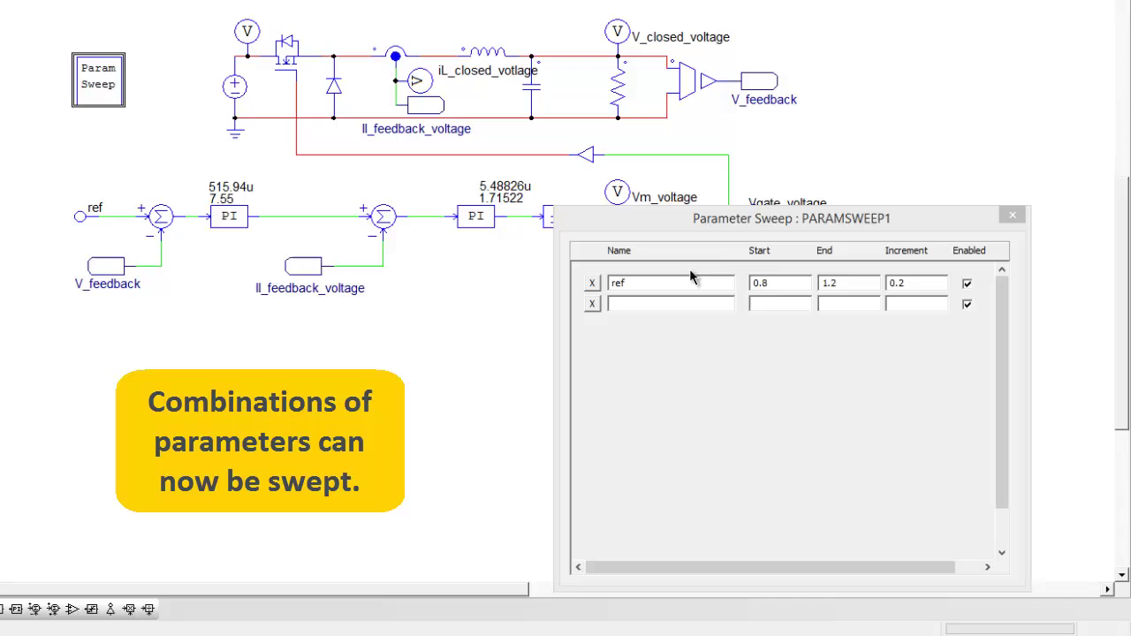
click(682, 303)
text(rl)
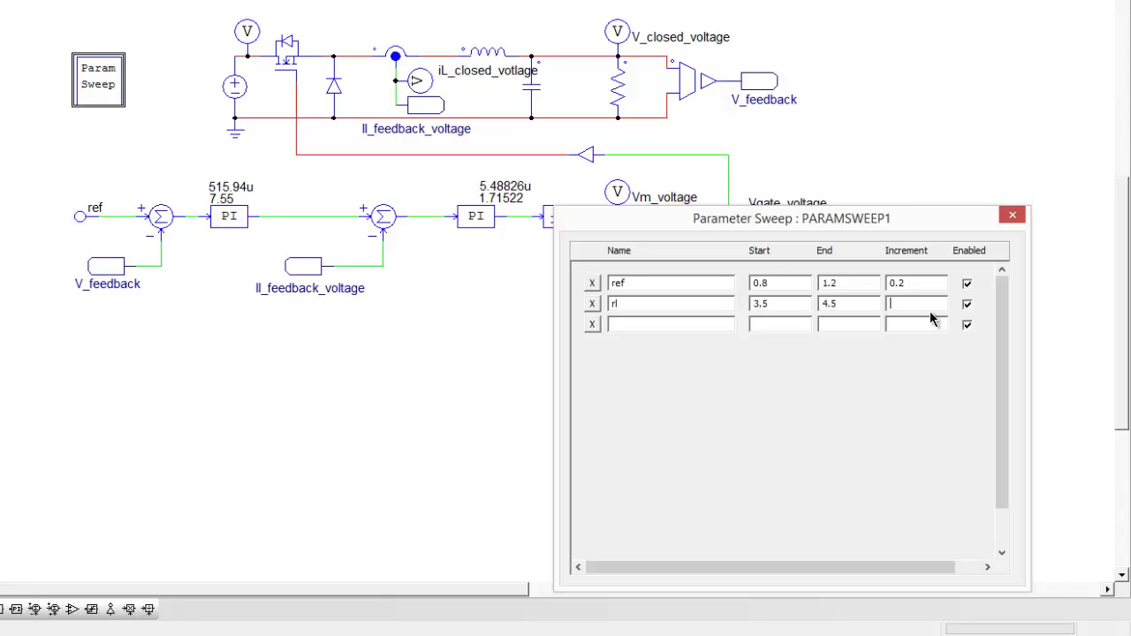
text(.5)
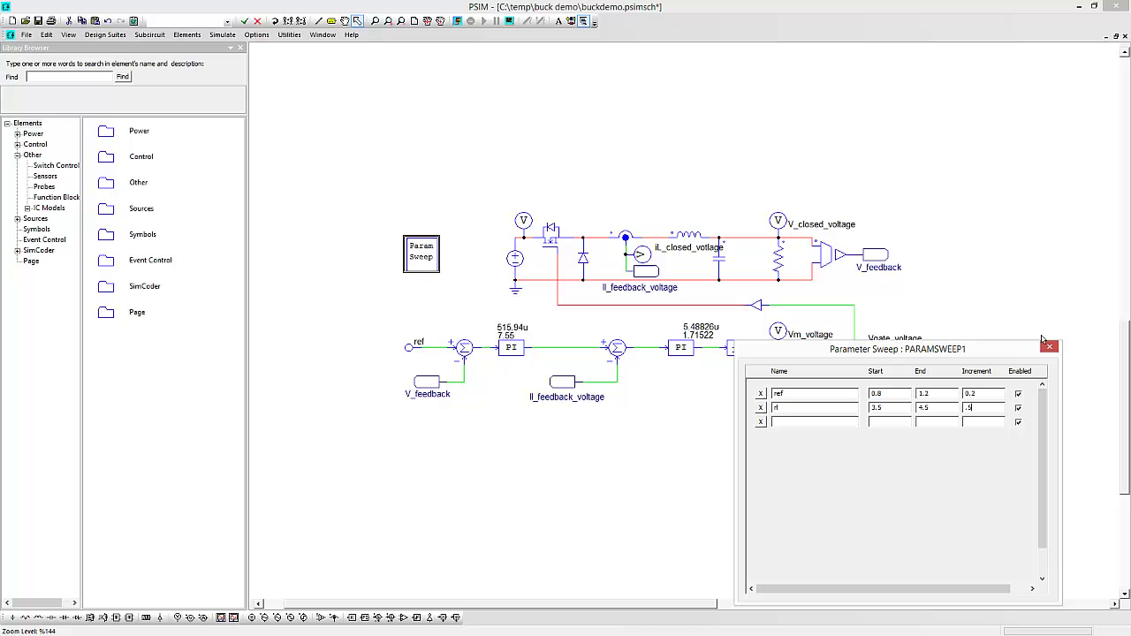
click(1049, 346)
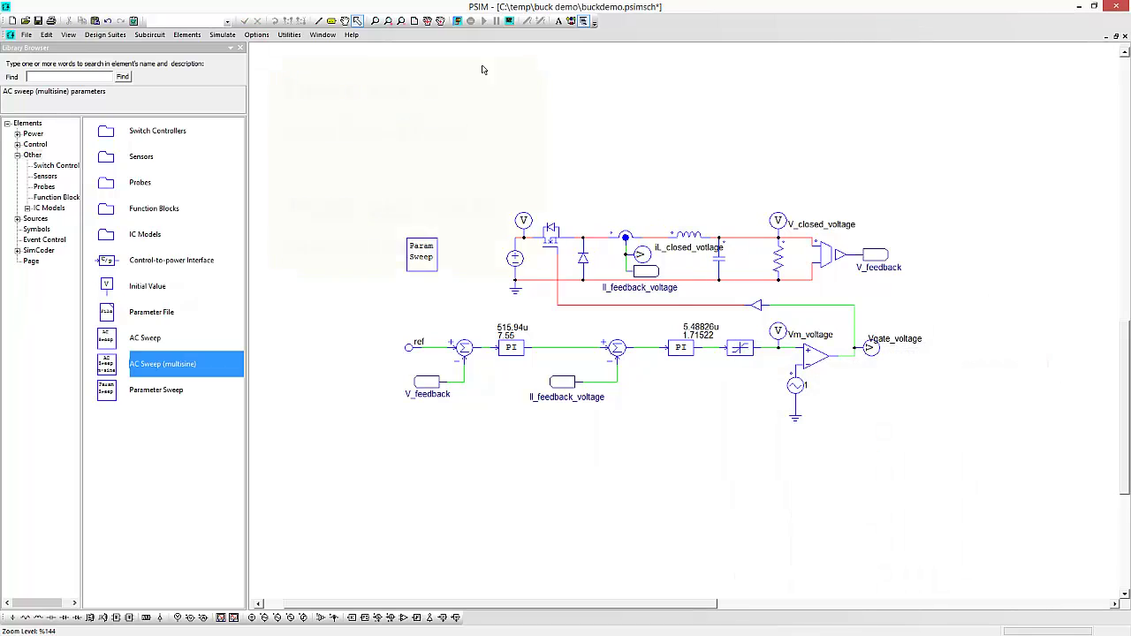
- Run the sweep simulation and plot all nine V_closed_voltage curves together in Simview
click(458, 21)
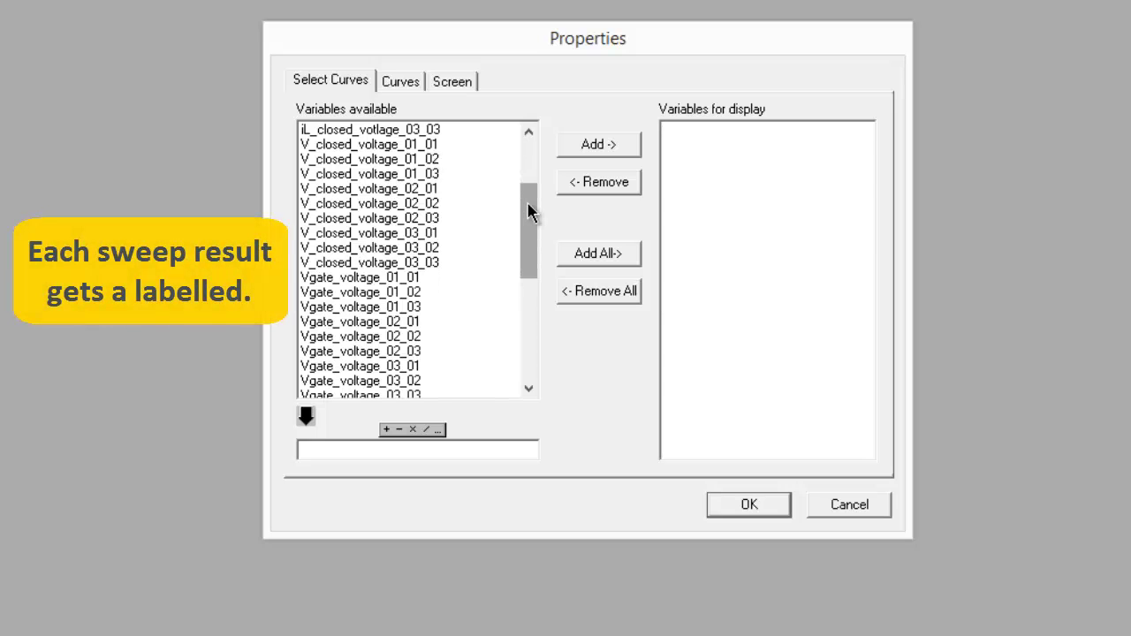
drag(531, 209, 517, 190)
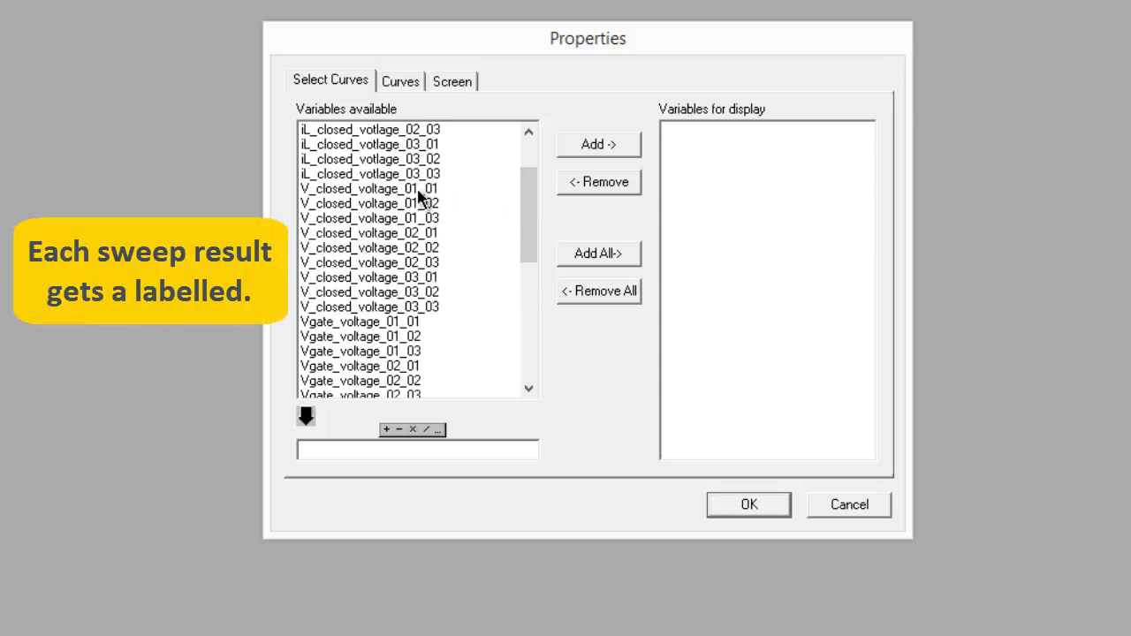
drag(422, 191, 445, 314)
click(594, 145)
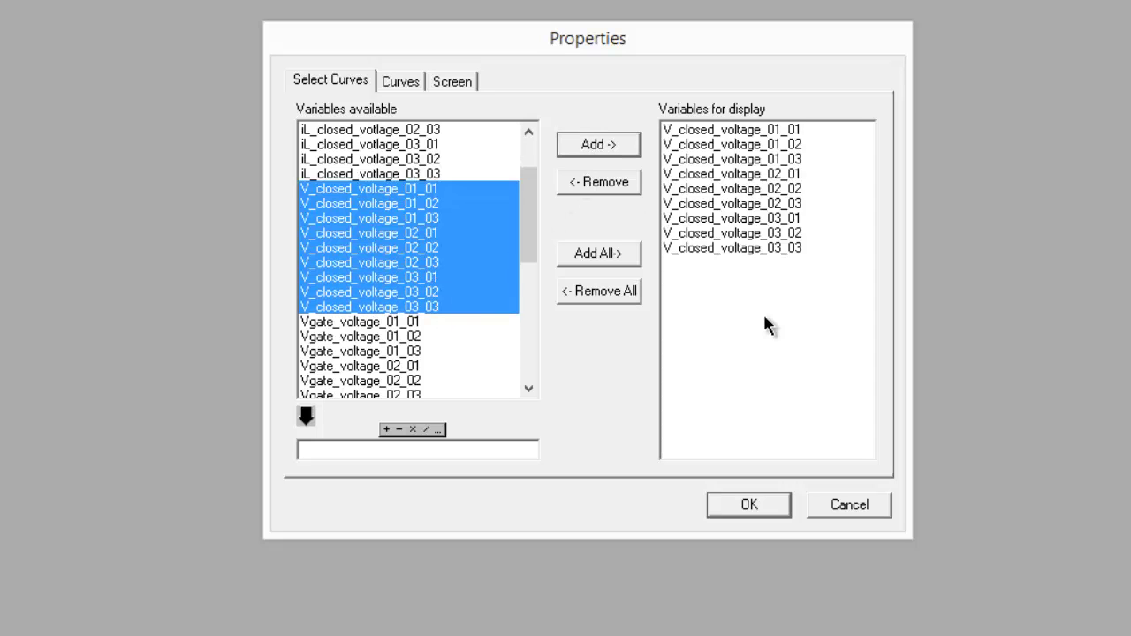
click(738, 503)
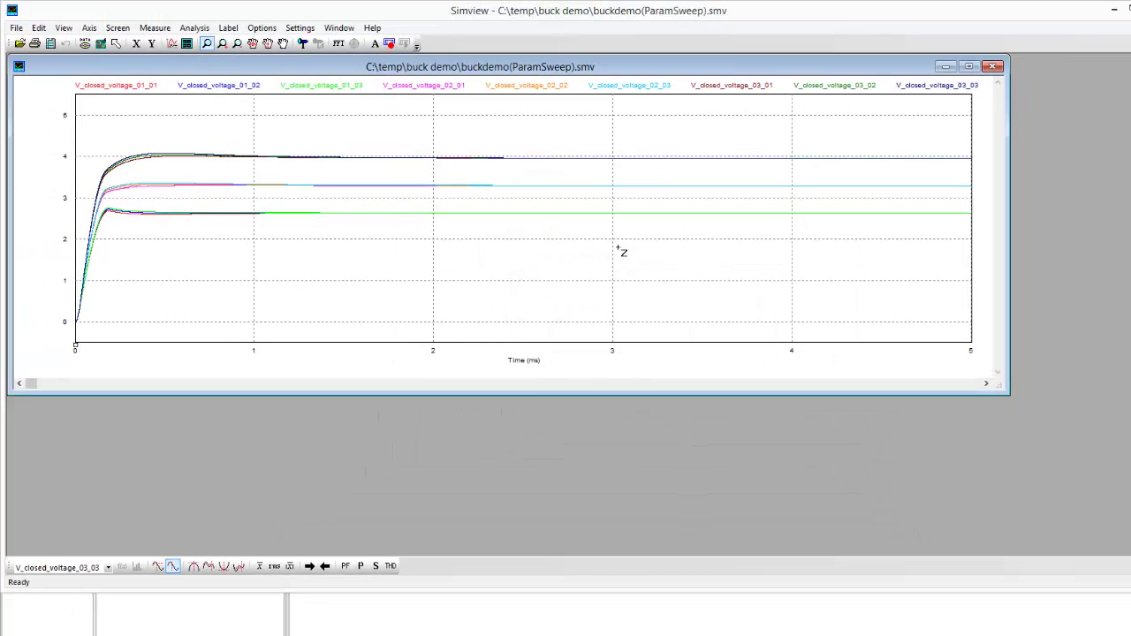
- Zoom in on the lowest group's overshoot, then on the middle group near 3.3 V
drag(205, 233, 90, 194)
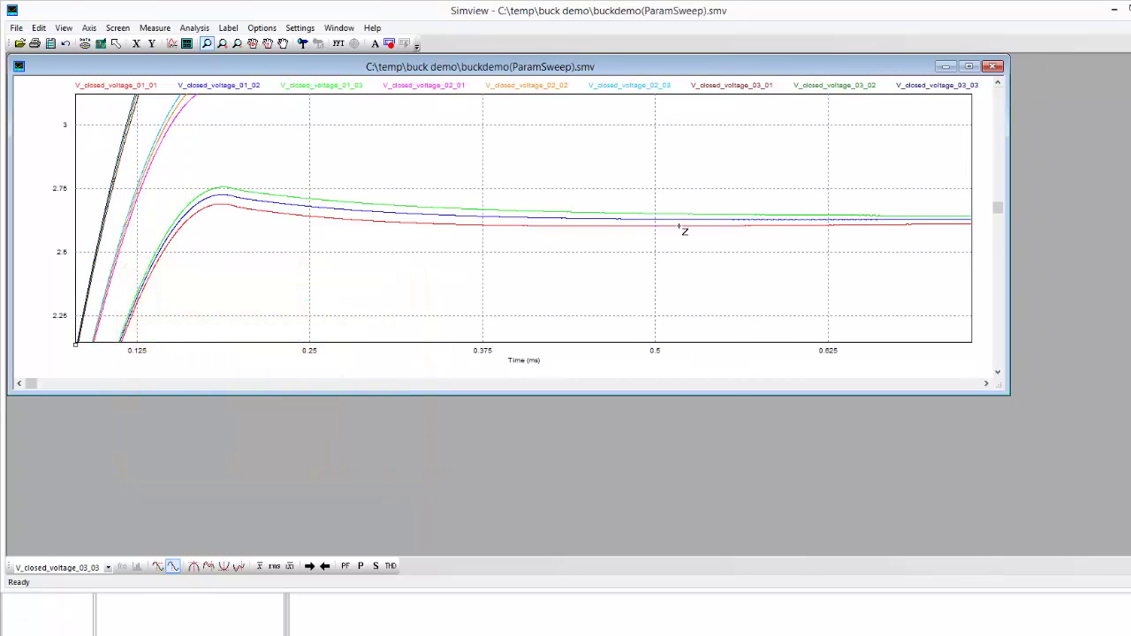
click(115, 43)
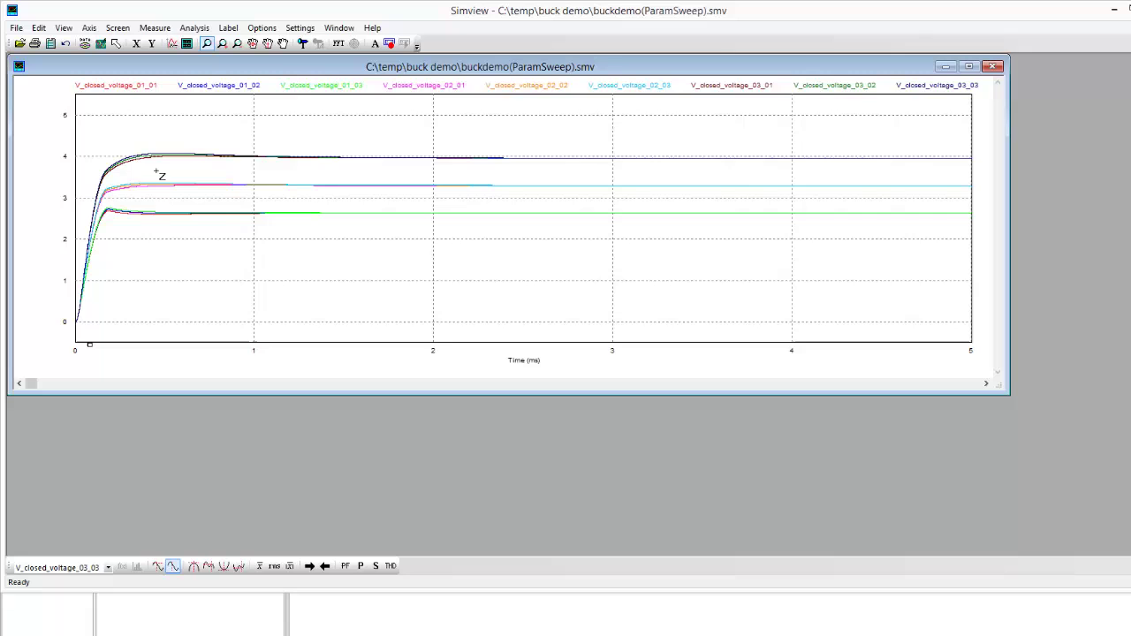
drag(104, 176, 222, 202)
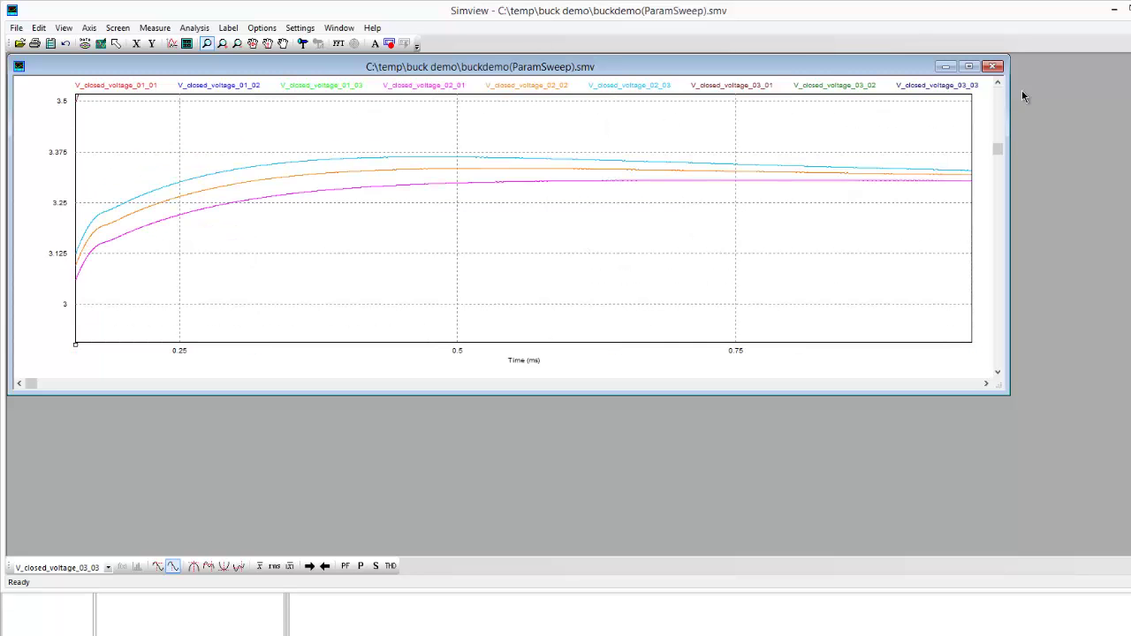
- Maximize the plot, zoom into the top group near 4 V, then restore the full 0–5 ms view
click(969, 66)
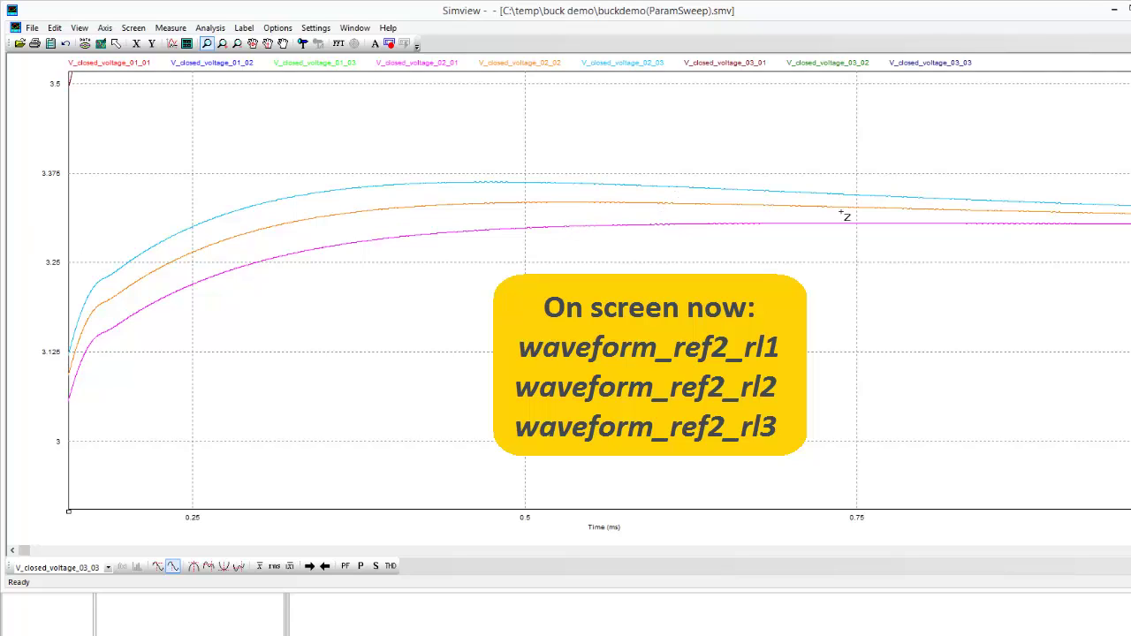
click(116, 43)
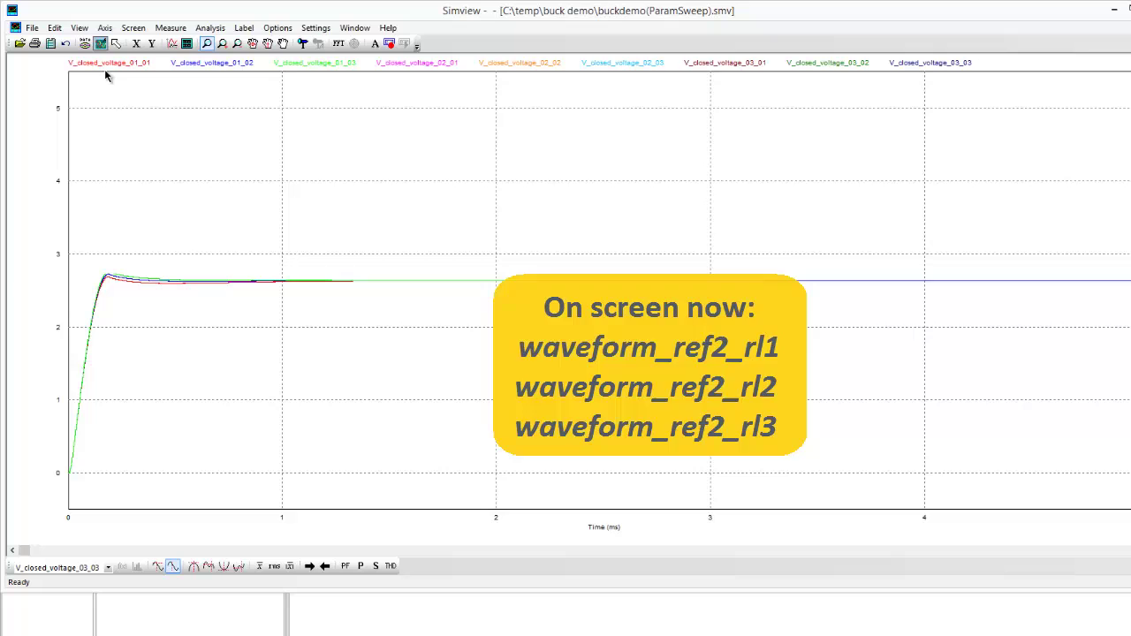
drag(447, 213, 85, 136)
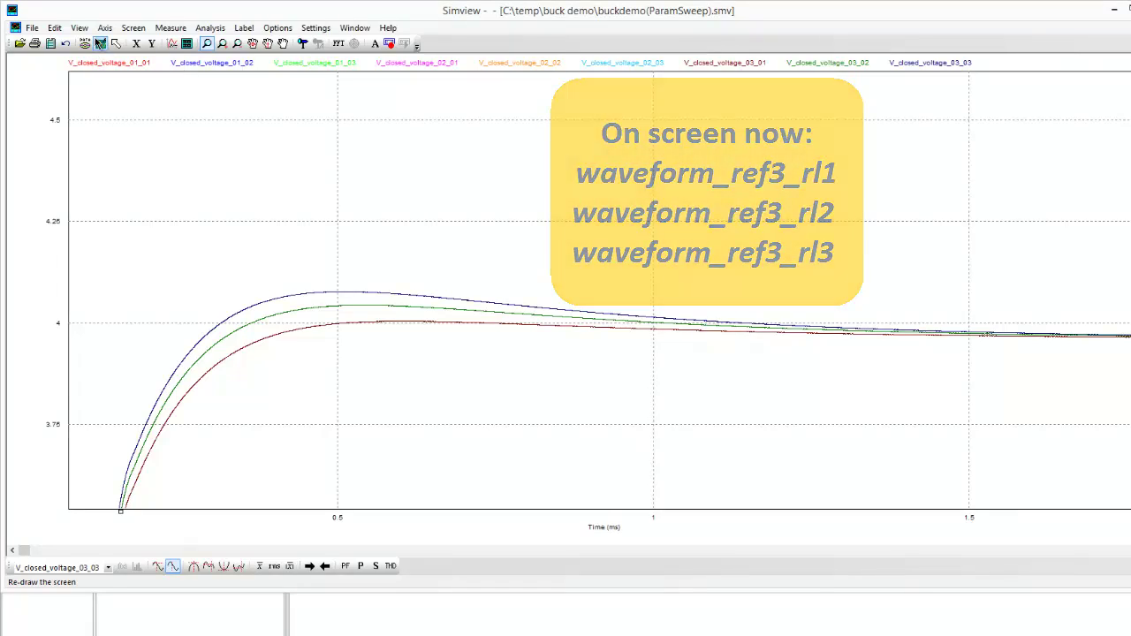
click(99, 42)
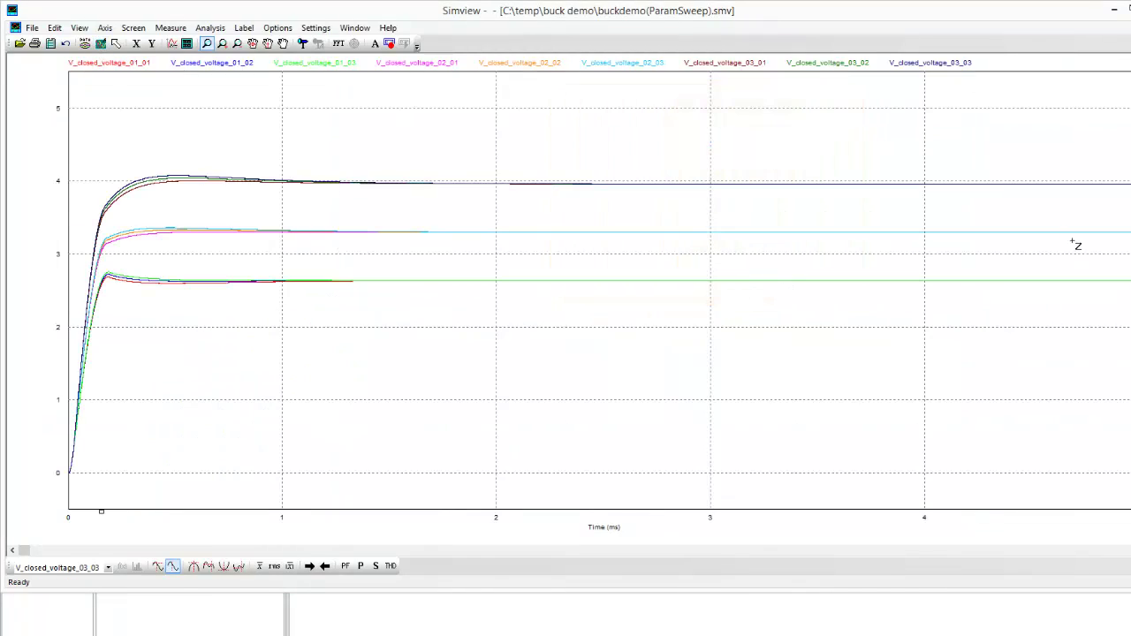
- Close Simview and the sweep progress window, then select the triangular carrier's frequency value
click(997, 8)
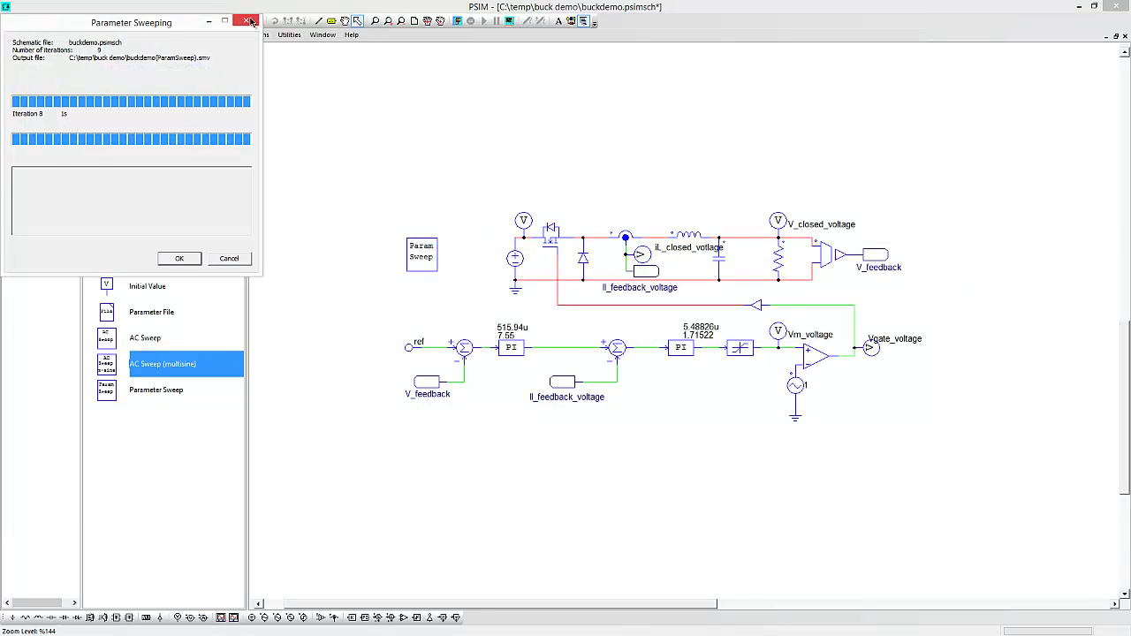
click(248, 20)
double_click(795, 386)
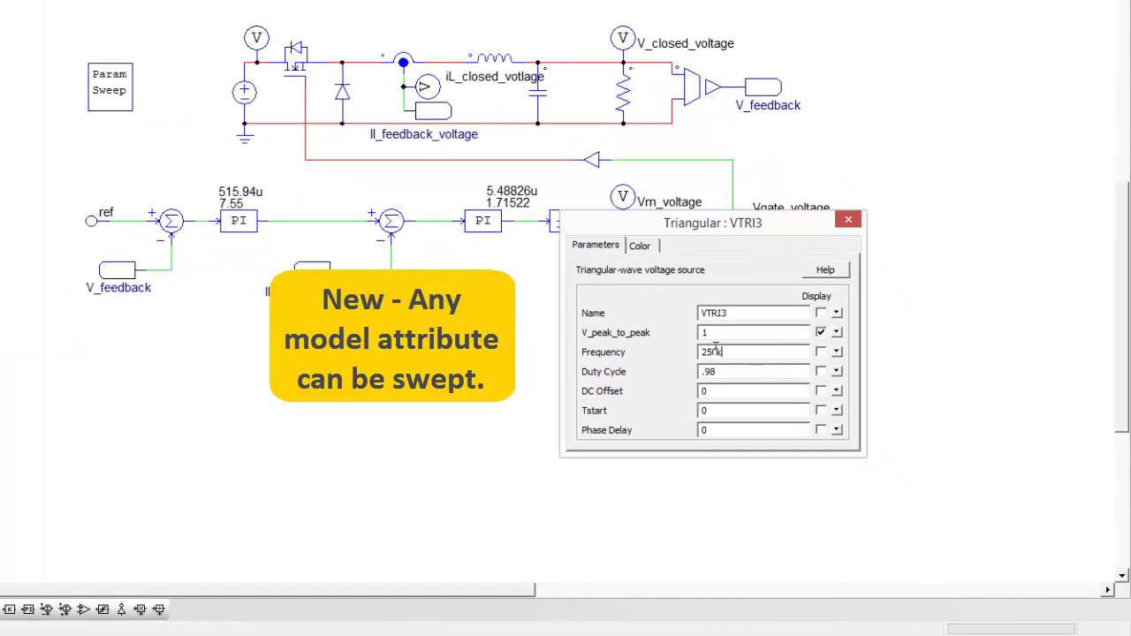
double_click(716, 351)
- Check the MOSFET Q3 and PI controller properties, then reselect the carrier's 250k frequency
double_click(301, 74)
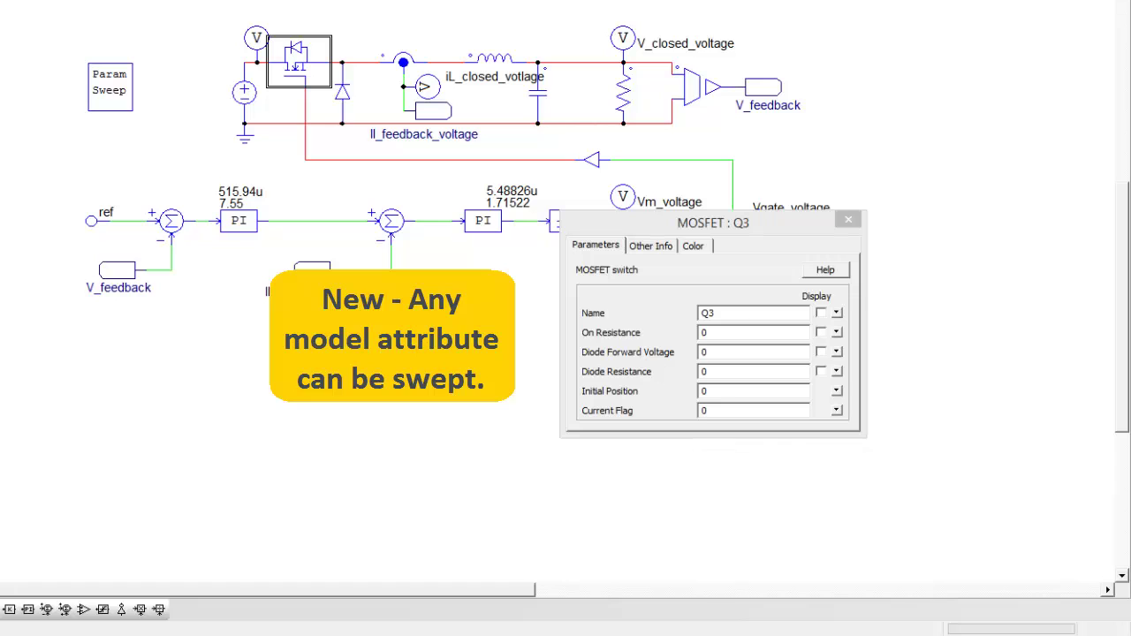
double_click(474, 223)
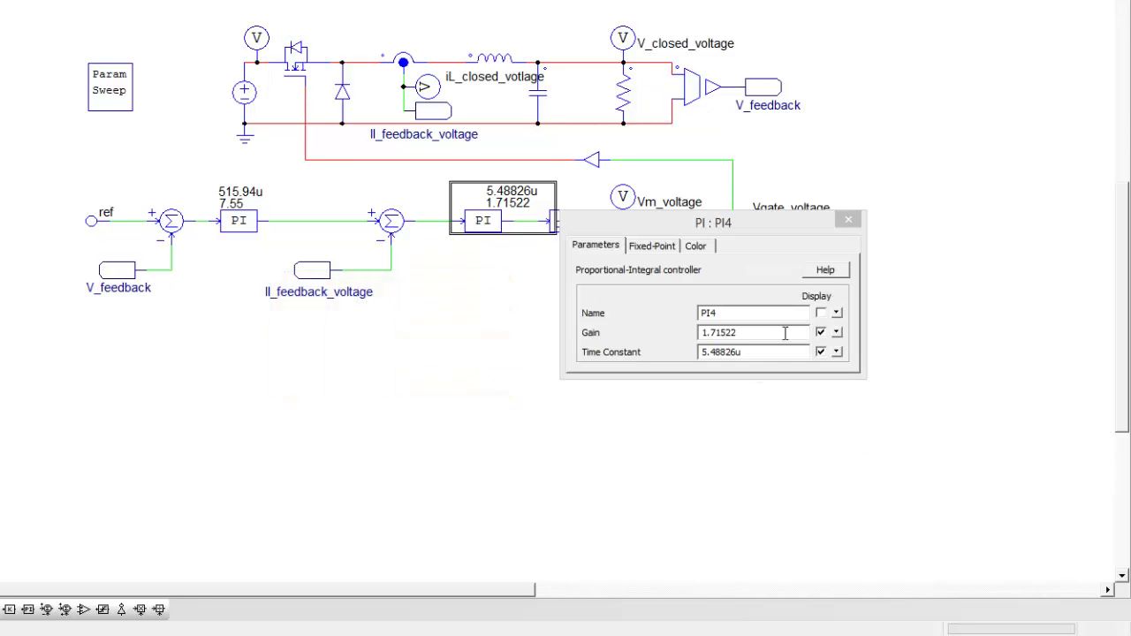
click(849, 219)
double_click(649, 285)
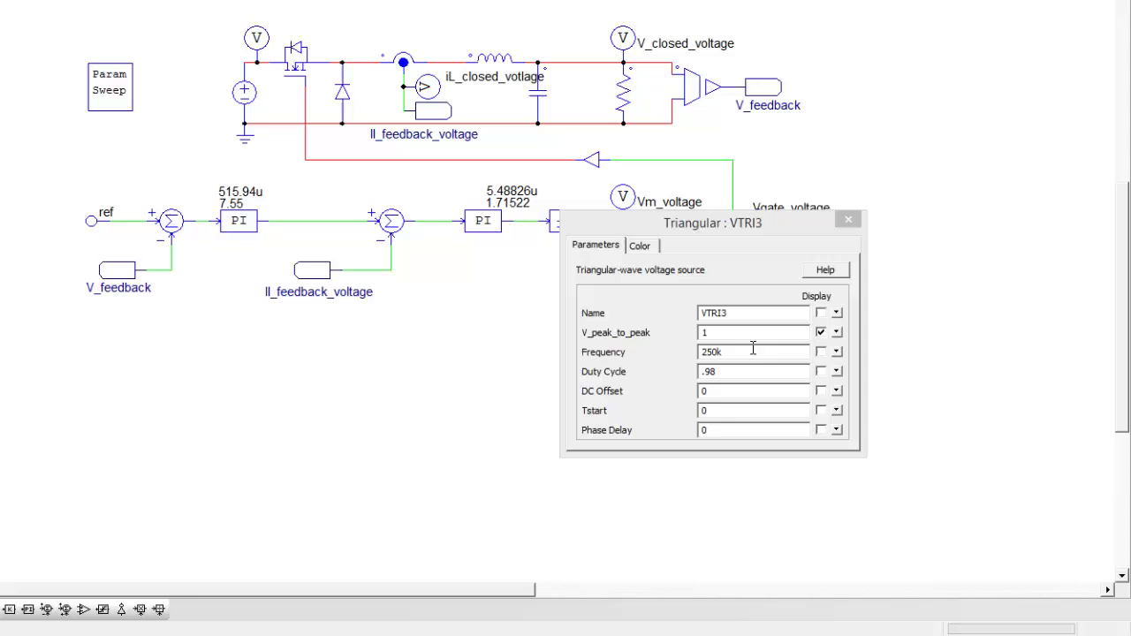
double_click(754, 353)
- Set the carrier frequency to freq, enable freq in the sweep, and run with F8
text(freq)
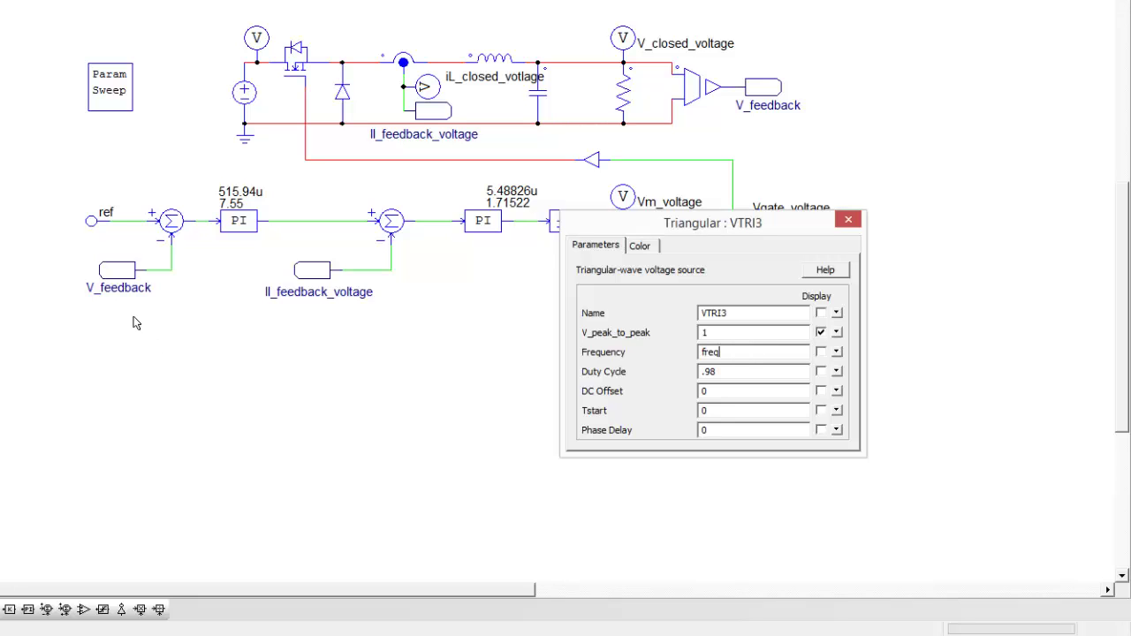
double_click(95, 78)
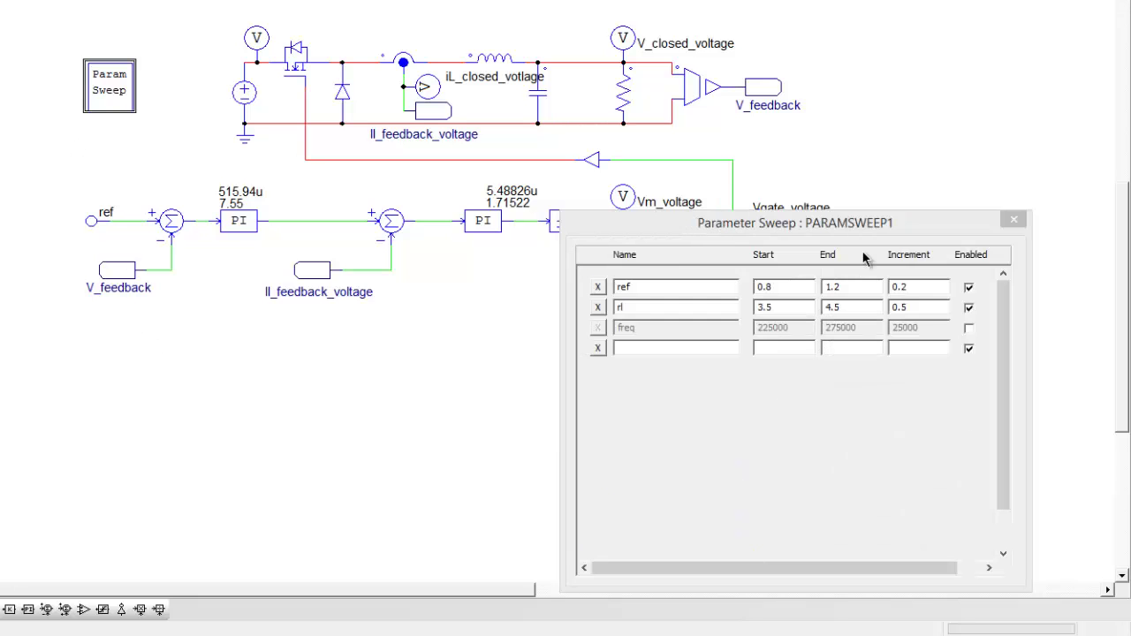
click(969, 328)
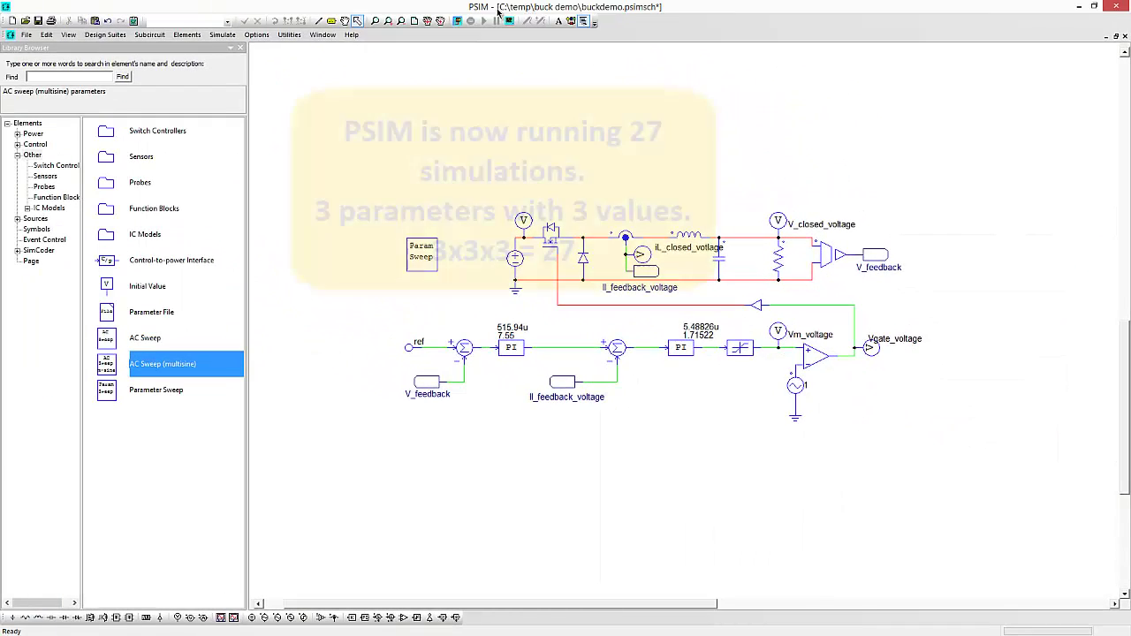
key(F8)
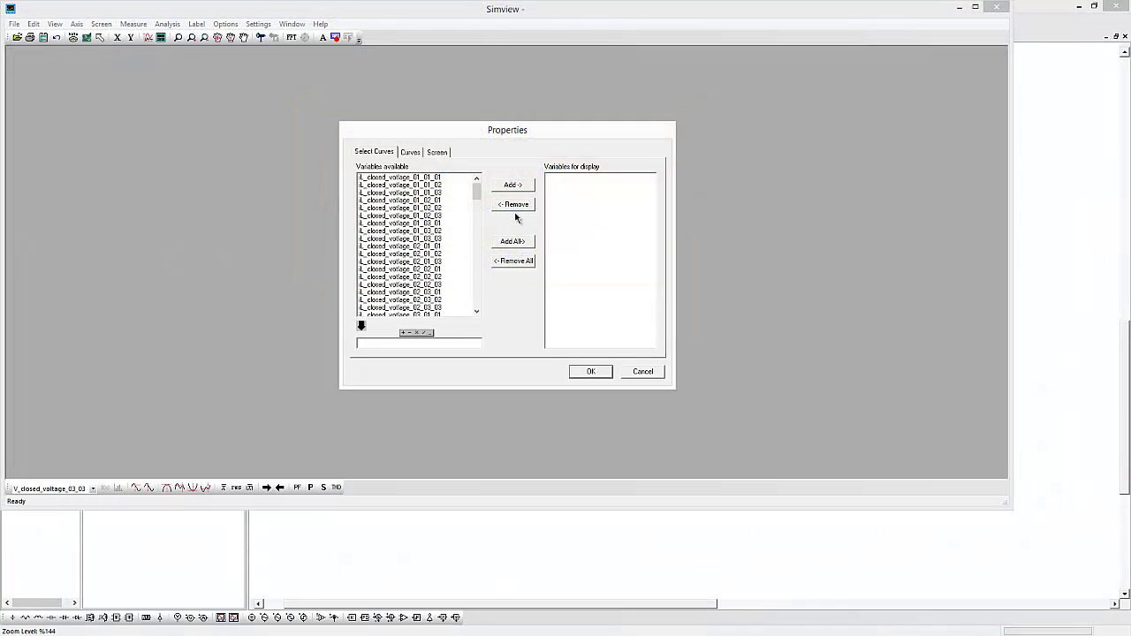
- Select the V_closed_voltage_01 curves, from 01_01_03 through 01_03_03, in Simview's Properties
drag(478, 181, 476, 224)
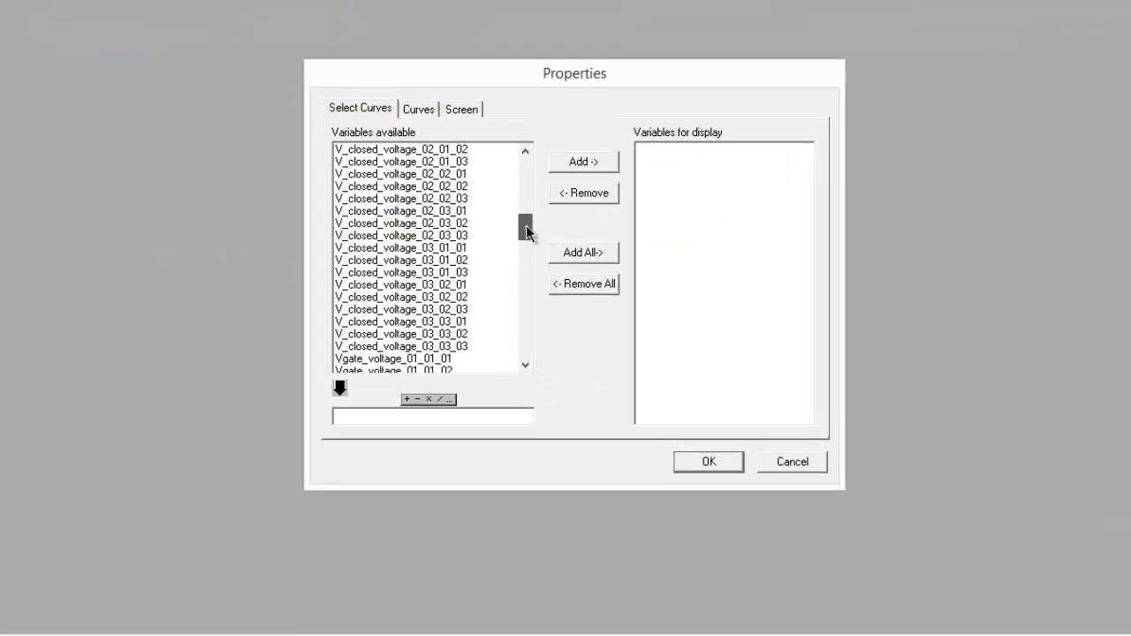
drag(557, 228, 528, 221)
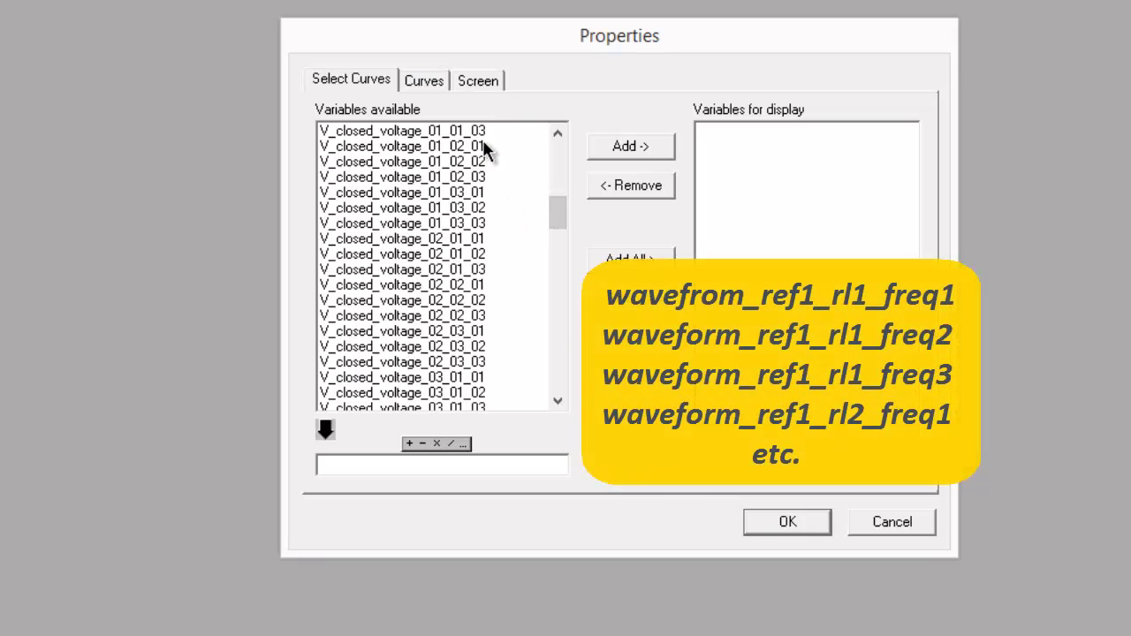
click(530, 132)
click(557, 132)
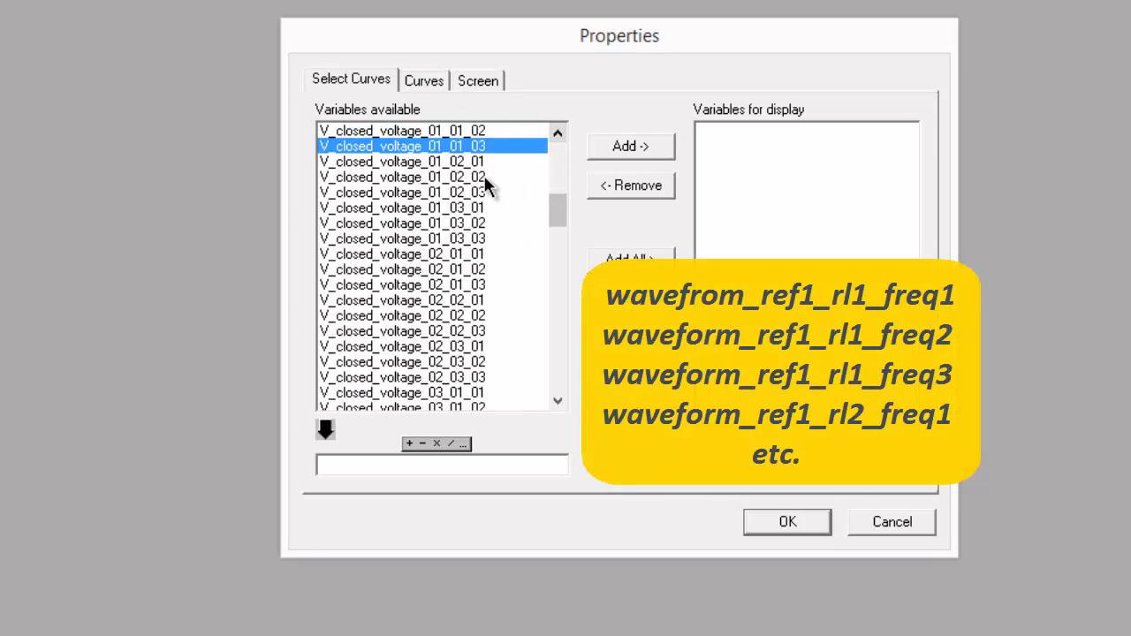
ctrl+click(436, 162)
ctrl+click(439, 177)
ctrl+click(442, 192)
ctrl+click(444, 208)
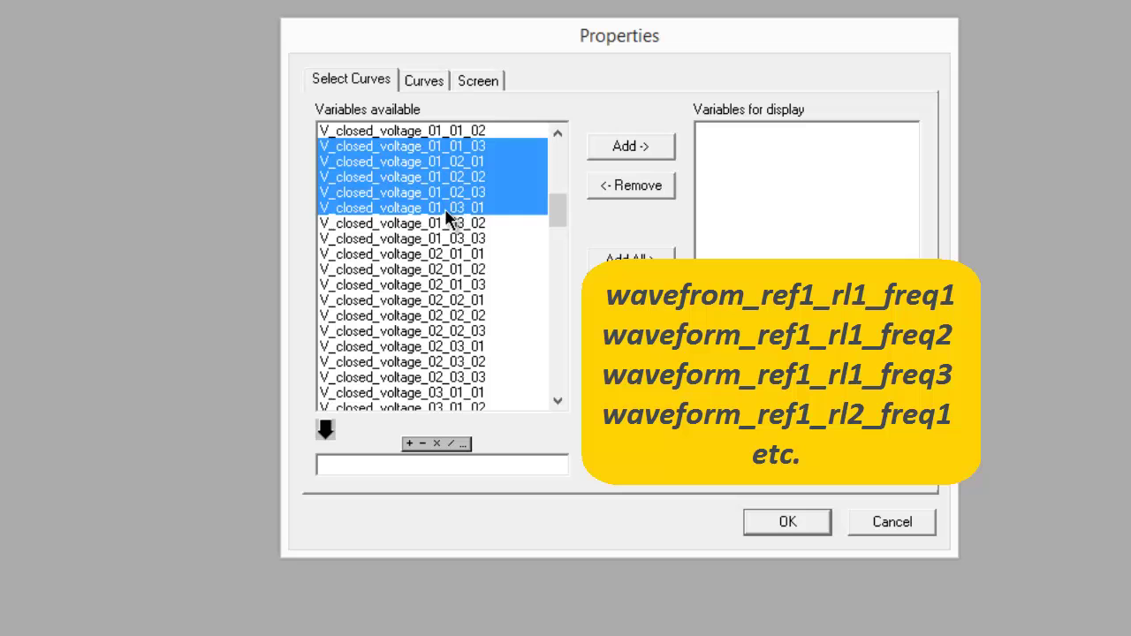
ctrl+click(445, 209)
ctrl+click(451, 223)
ctrl+click(454, 209)
ctrl+click(453, 237)
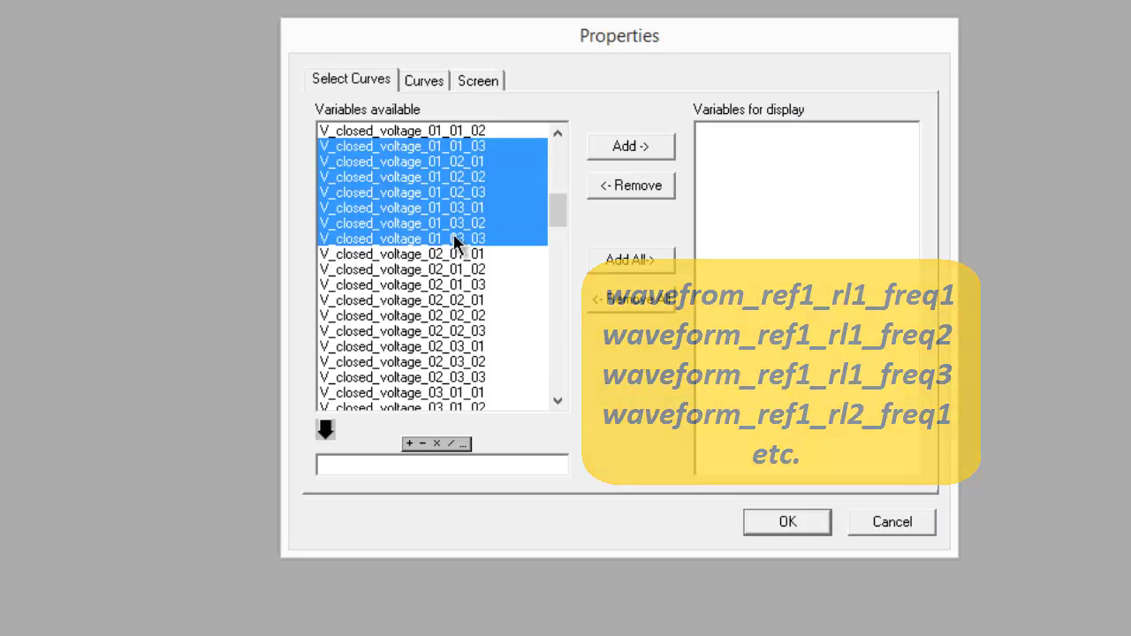
- Add the V_closed_voltage_03 curves to the selection, plot them all, and maximize the plot
drag(560, 212, 545, 235)
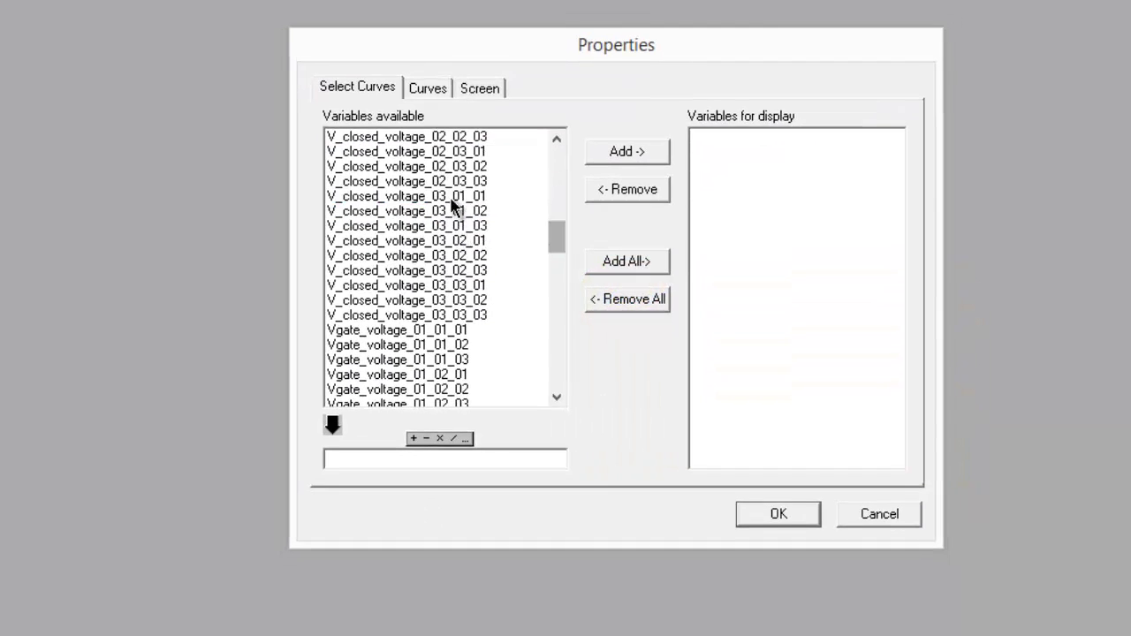
click(448, 192)
drag(458, 218, 483, 312)
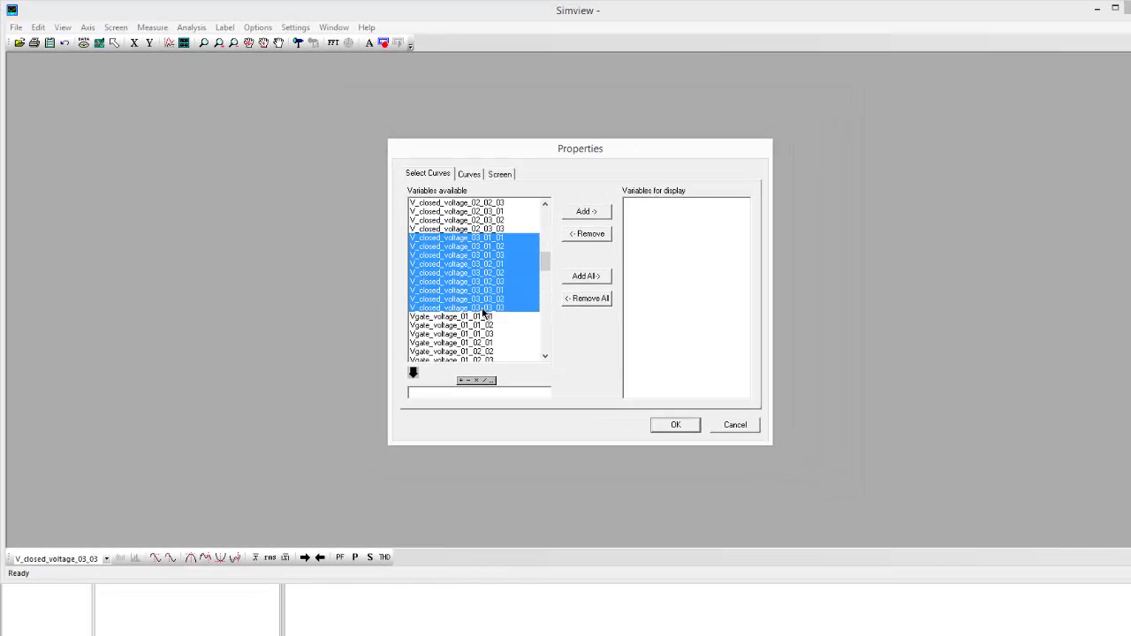
click(590, 213)
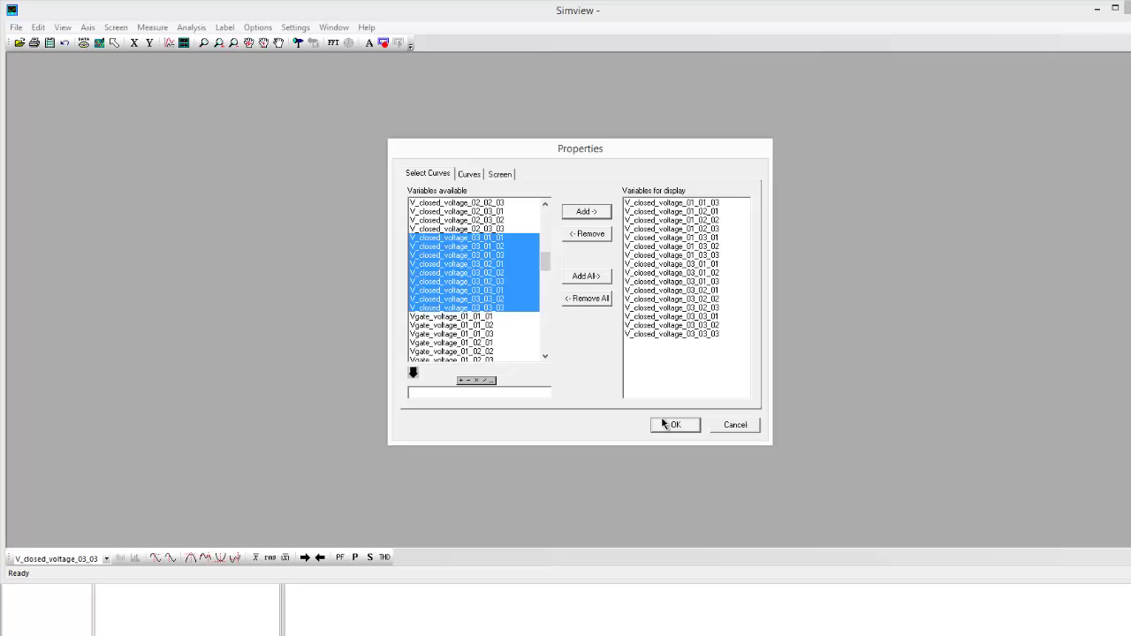
click(668, 425)
double_click(412, 67)
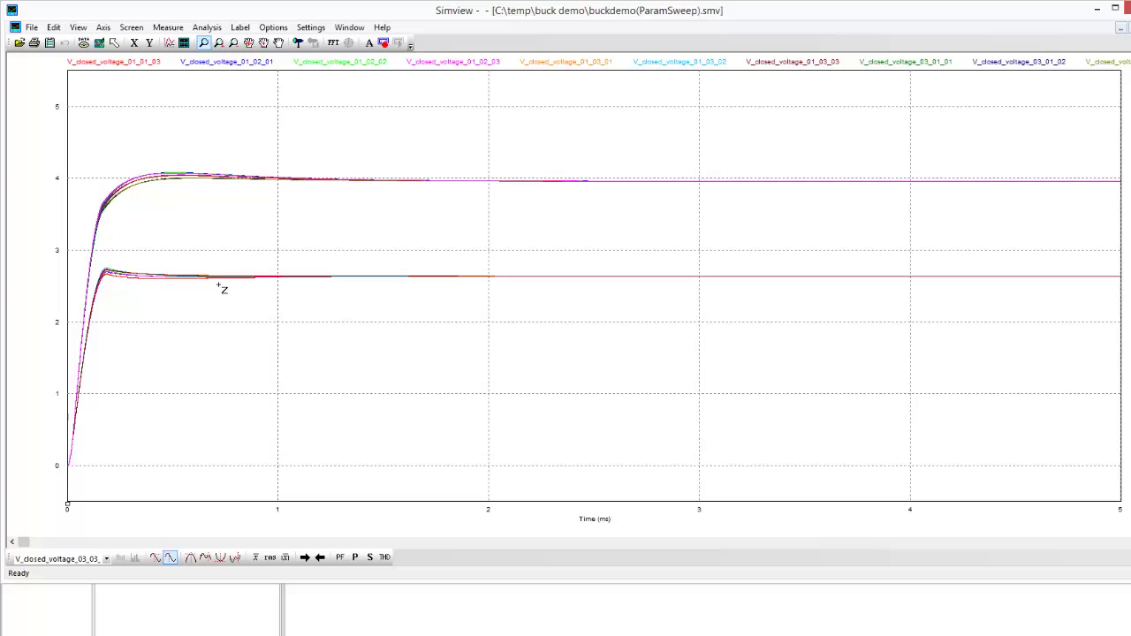
- Zoom into the 2.64 V curves' ripple and the upper curves' overshoot near 0.5 ms, then return to PSIM
drag(709, 261, 755, 282)
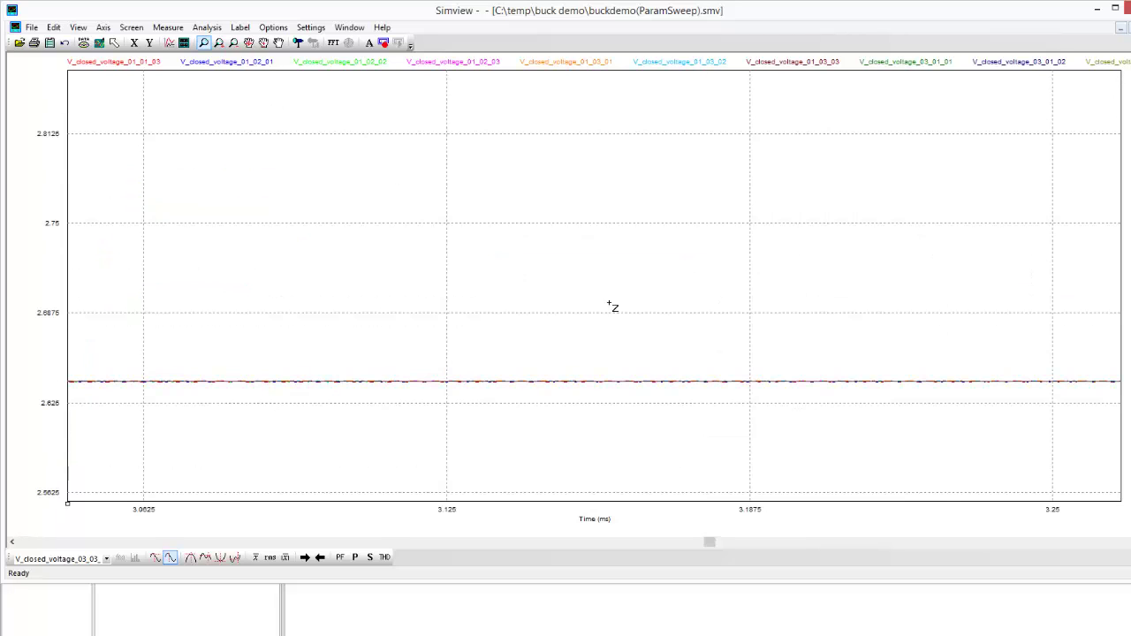
drag(542, 382, 664, 397)
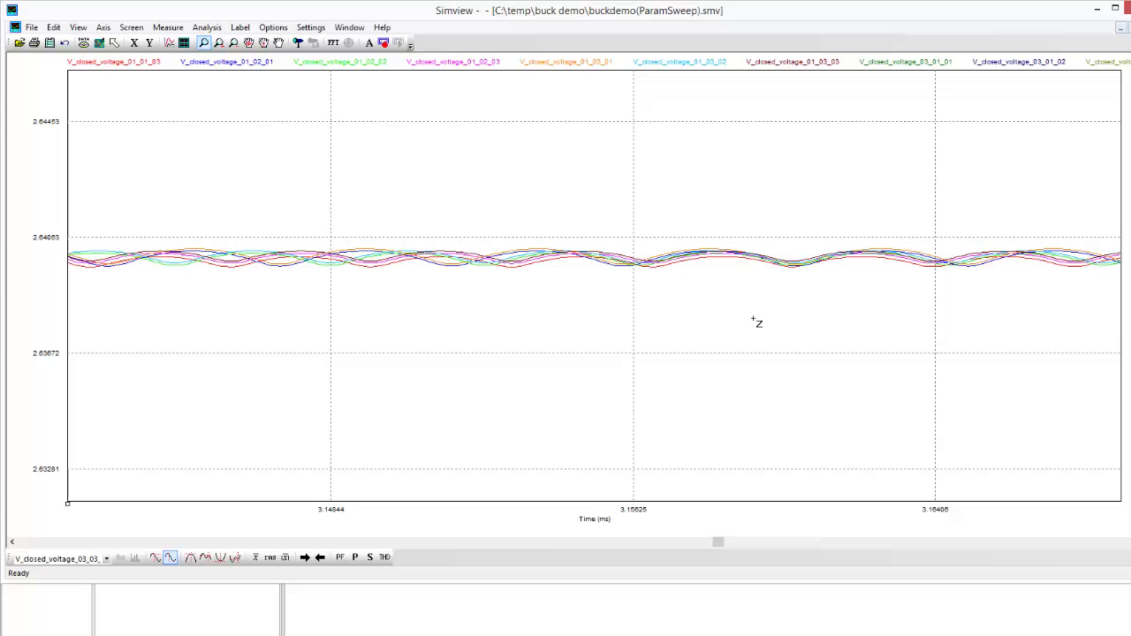
drag(369, 206, 341, 257)
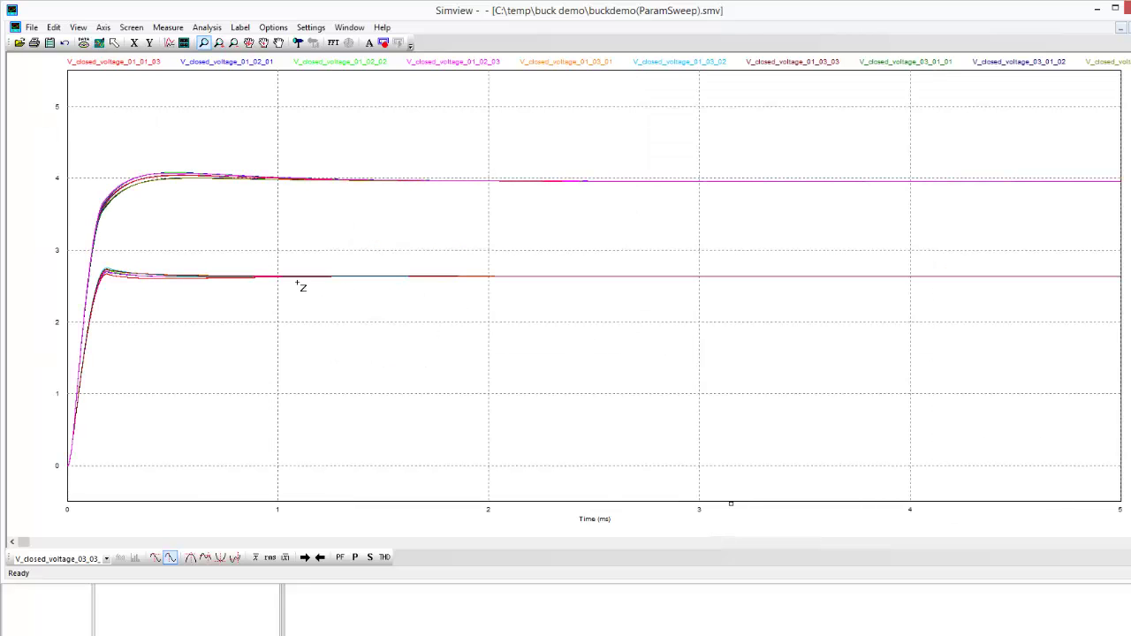
drag(90, 130, 399, 233)
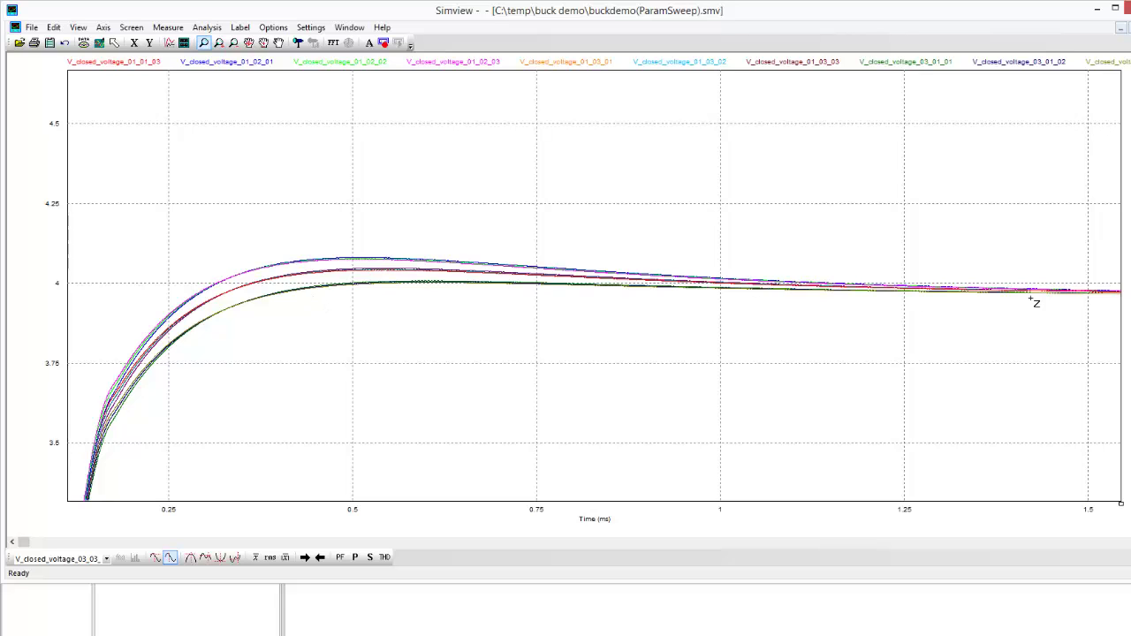
drag(351, 252, 400, 282)
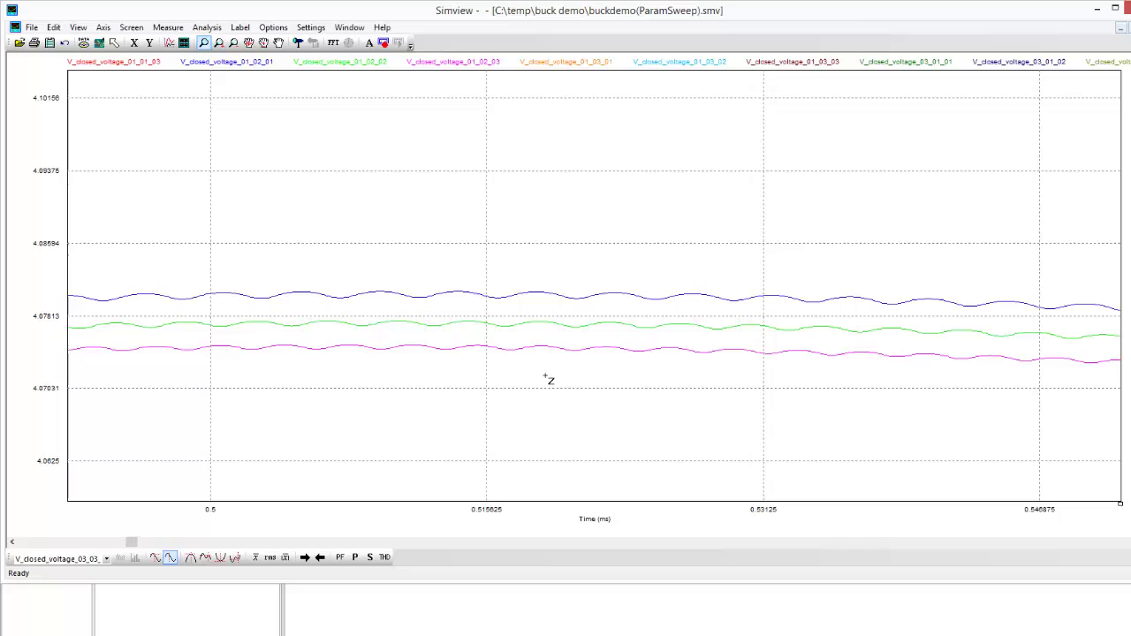
key(alt+Tab)
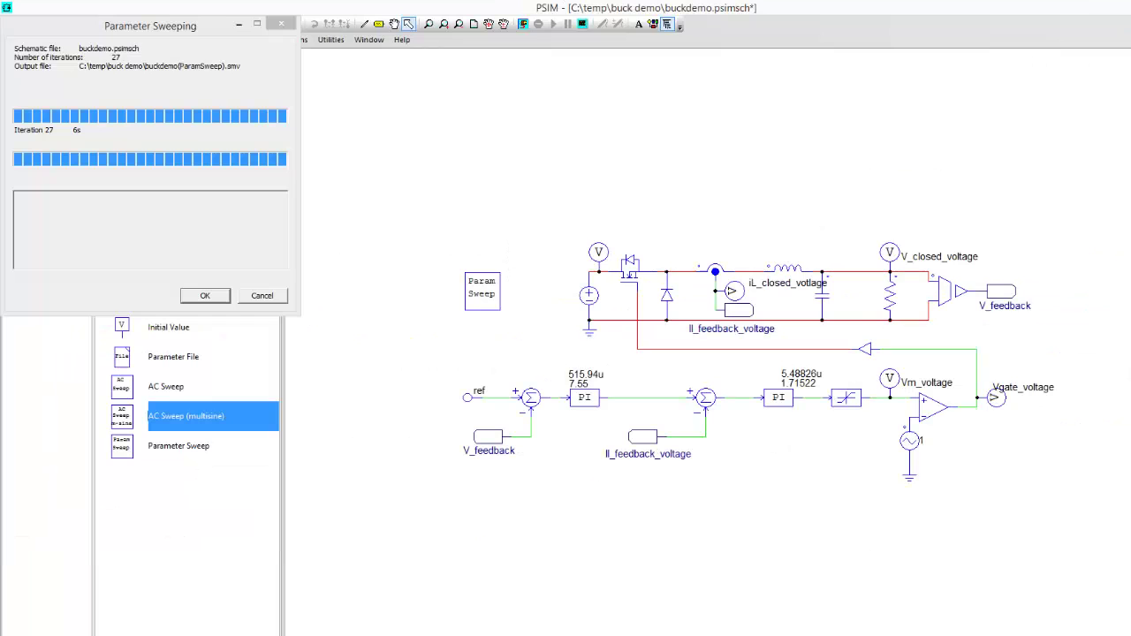
- Close the sweep progress window and place an AC Sweep (multisine) block left of Param Sweep
click(282, 24)
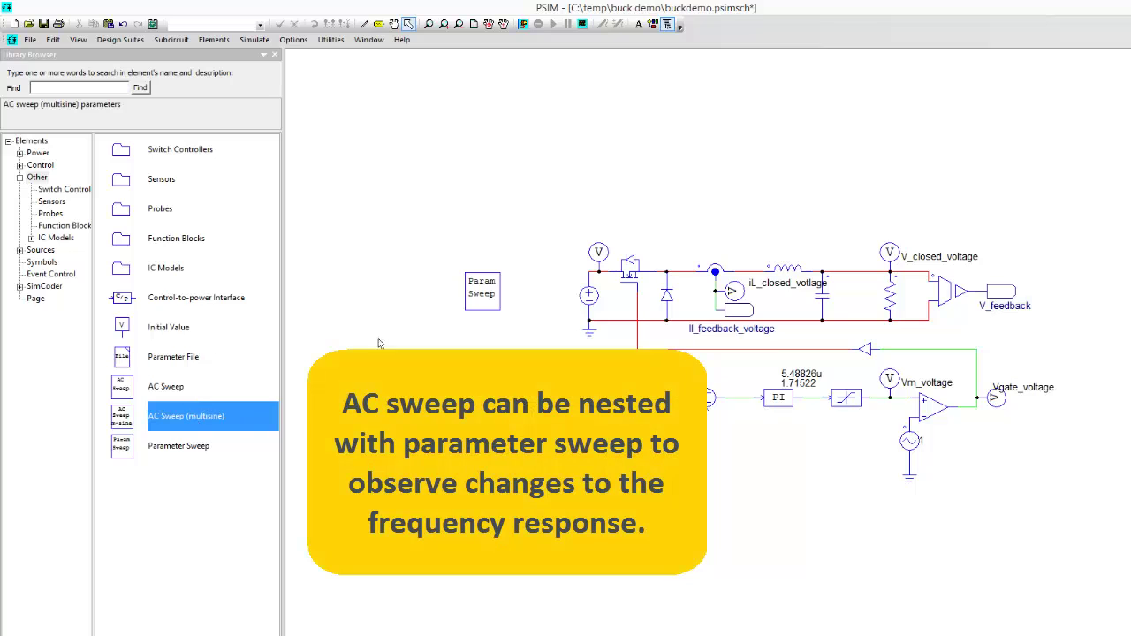
click(184, 425)
click(434, 292)
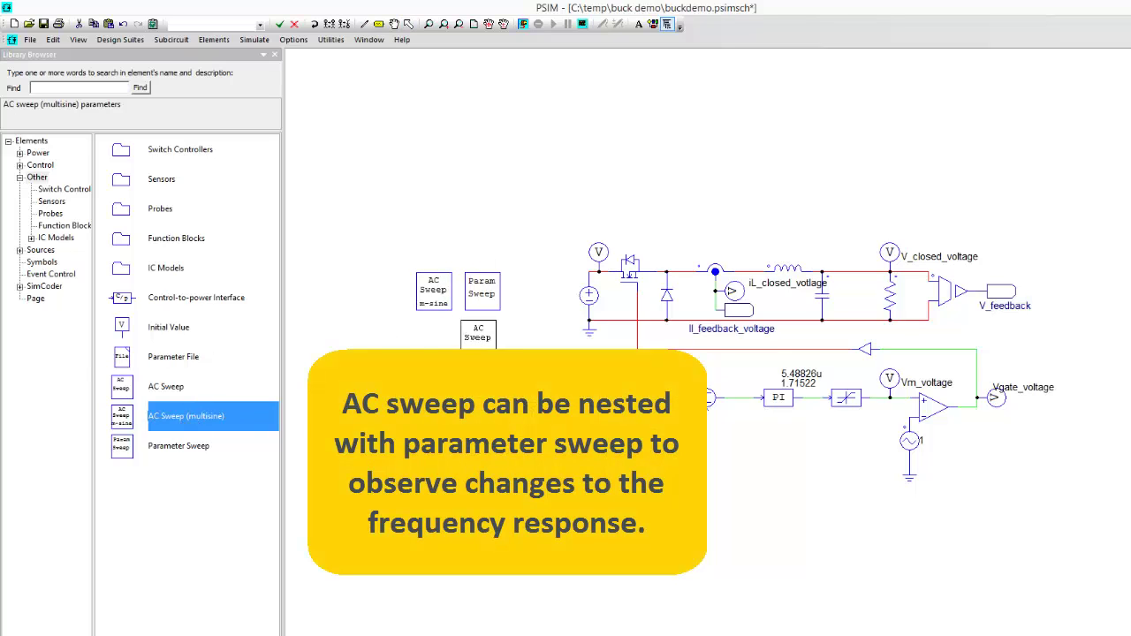
- Stop placing further AC Sweep blocks and review the Param Sweep settings
key(Escape)
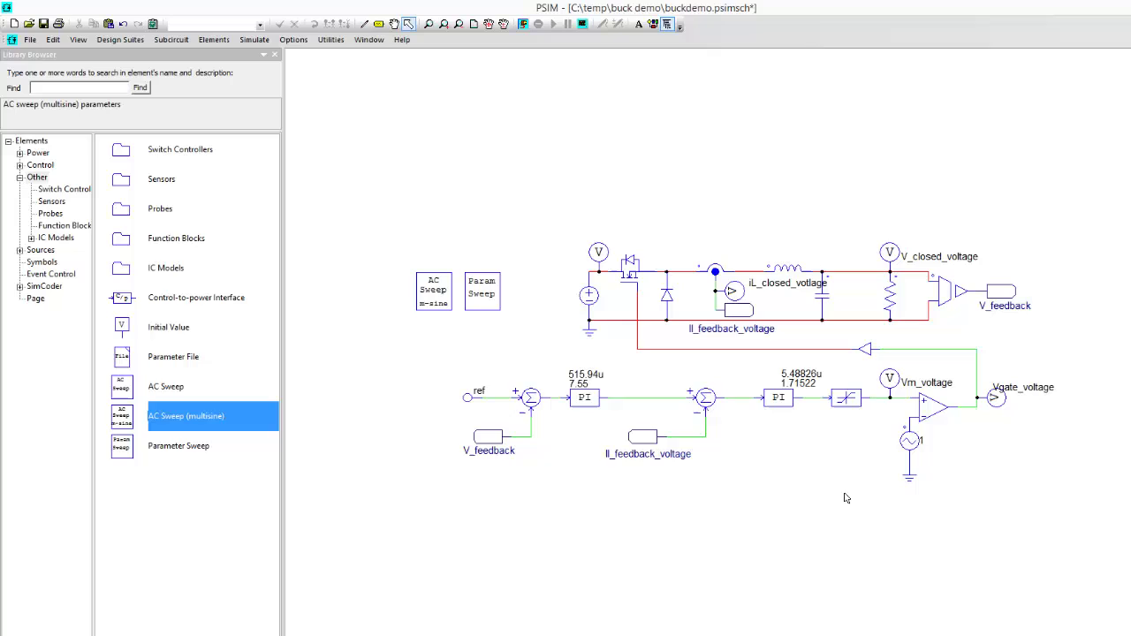
double_click(488, 297)
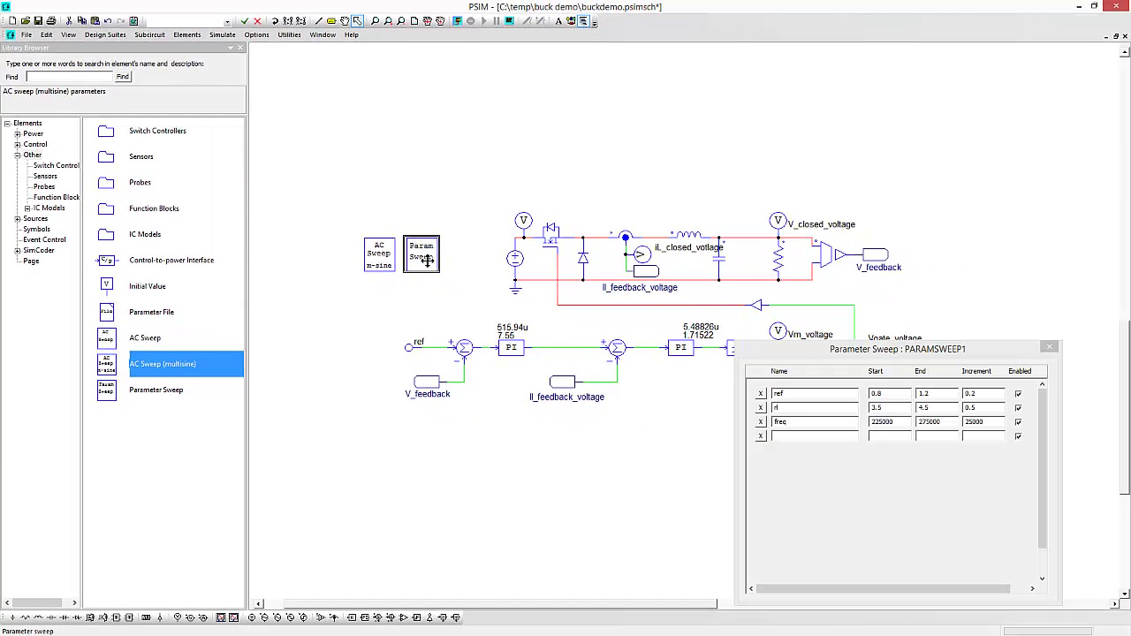
click(1051, 346)
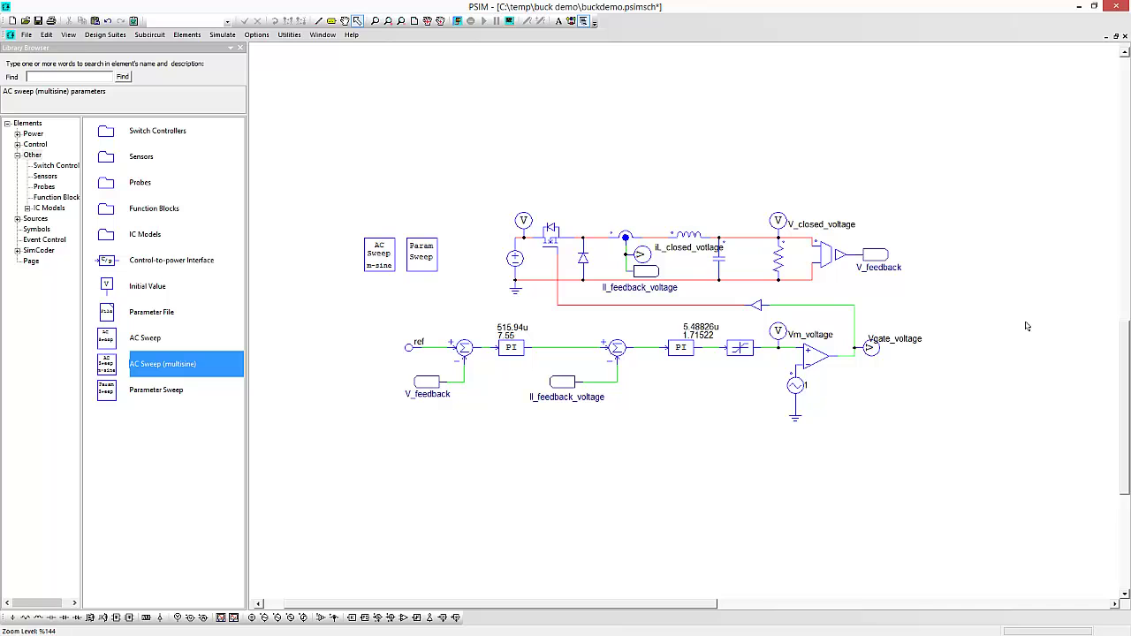